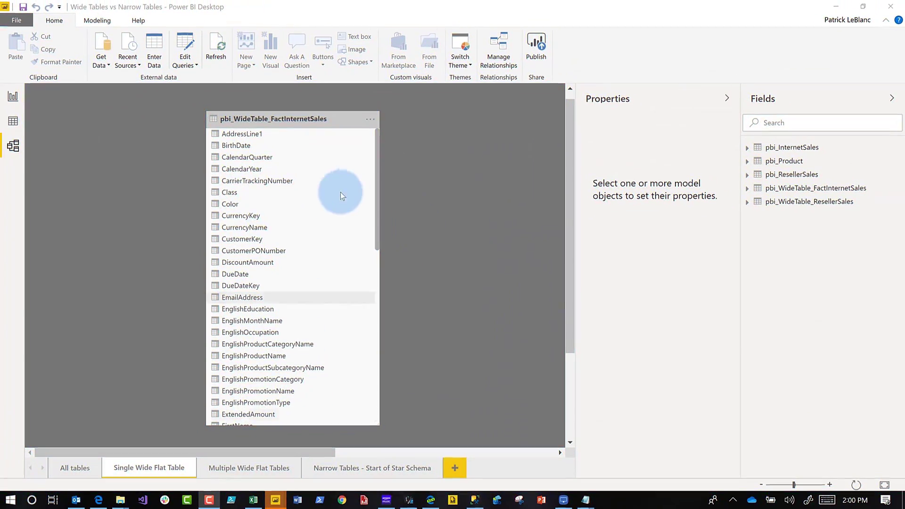
Nudge the wide internet sales table in the diagram, then add blank report Page 2.
mouse_move(293, 122)
mouse_down()
mouse_move(270, 115)
mouse_move(282, 115)
mouse_up()
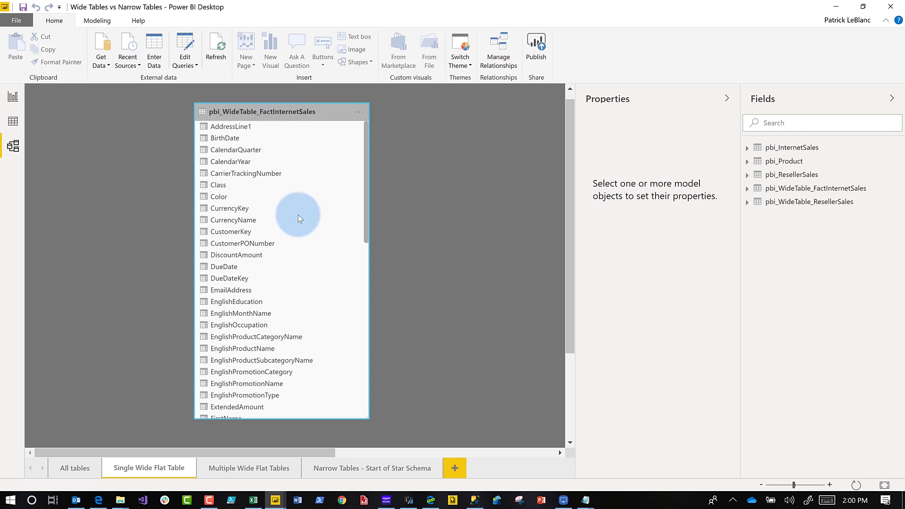
scroll(304, 288, down, 6)
scroll(301, 291, up, 6)
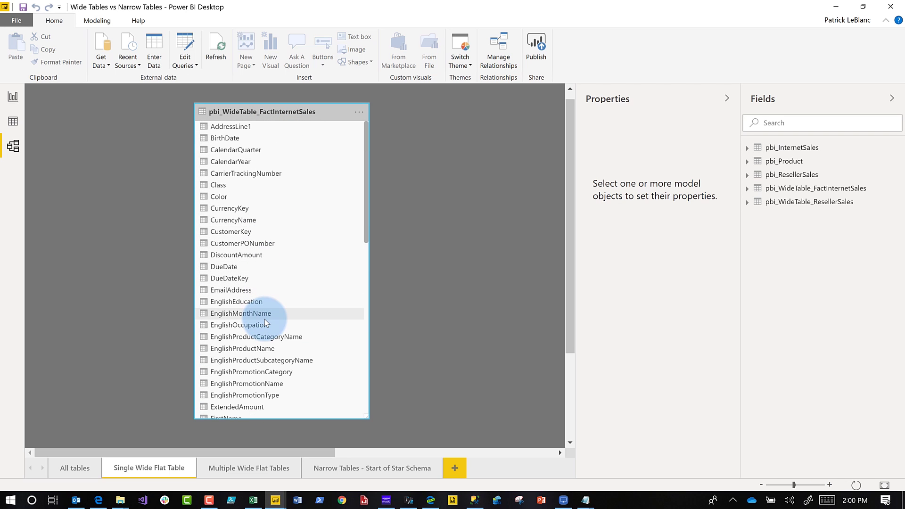
scroll(271, 309, down, 4)
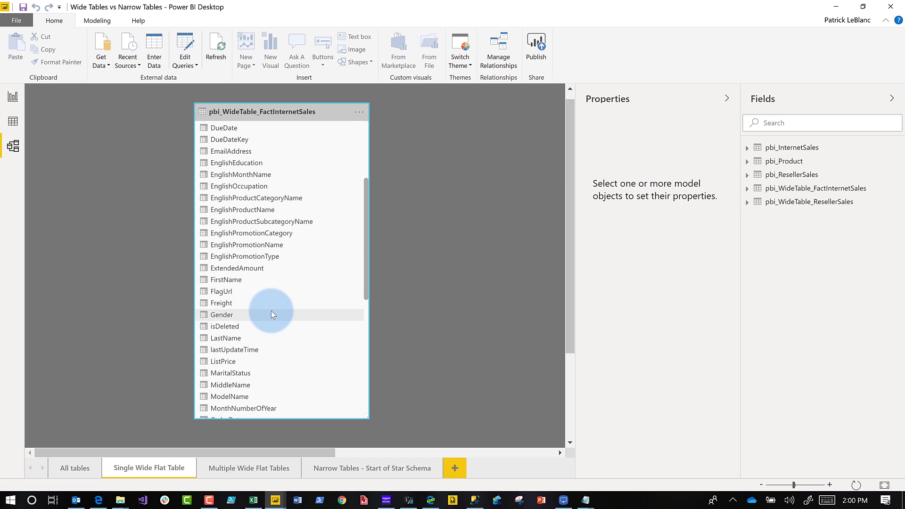
click(13, 96)
click(162, 468)
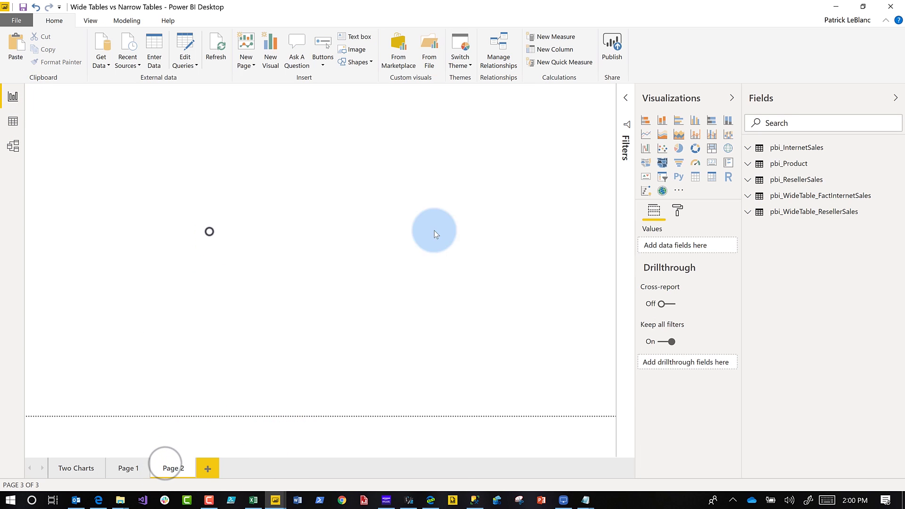
Add EnglishProductName from pbi_WideTable_FactInternetSales as a visual and make it a clustered column chart.
click(749, 197)
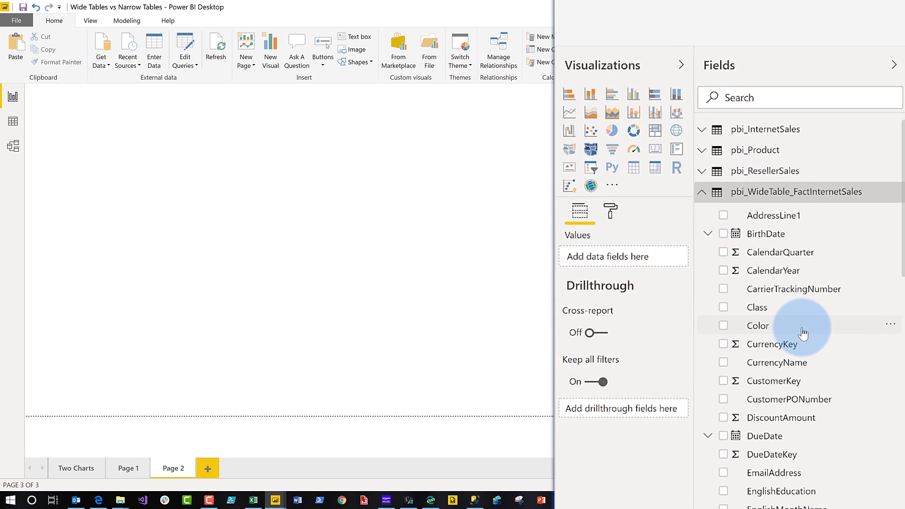
scroll(804, 332, down, 10)
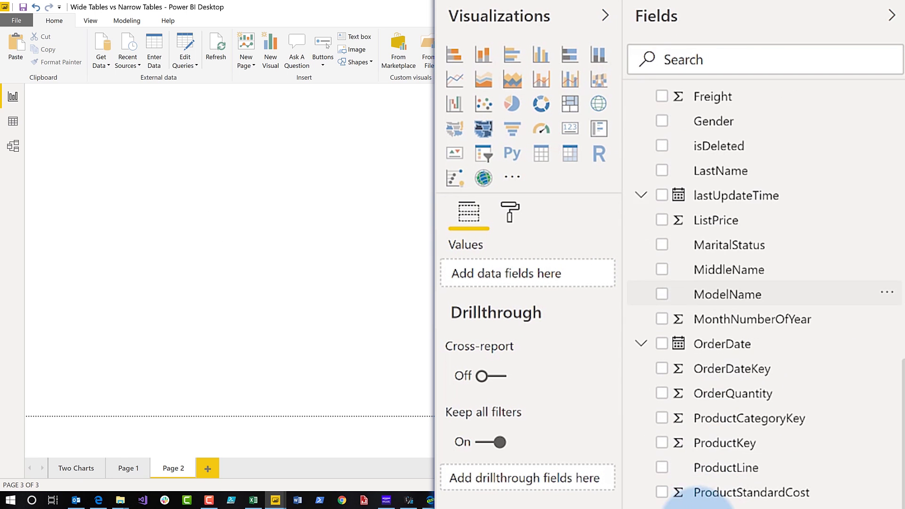
scroll(710, 353, up, 2)
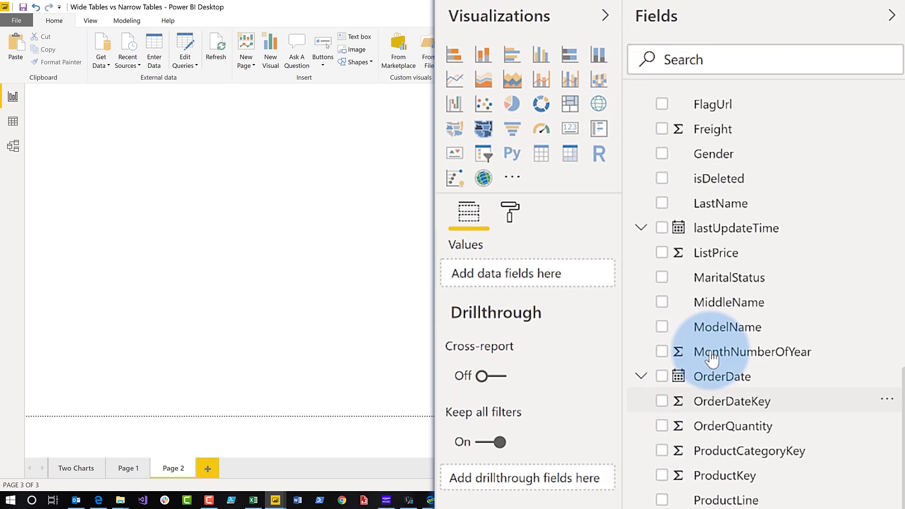
scroll(711, 358, up, 5)
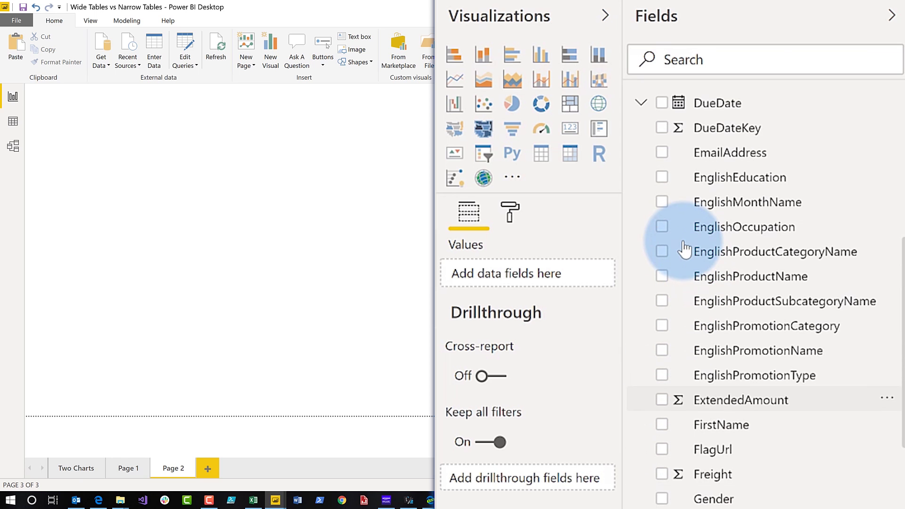
click(663, 276)
drag(83, 171, 179, 217)
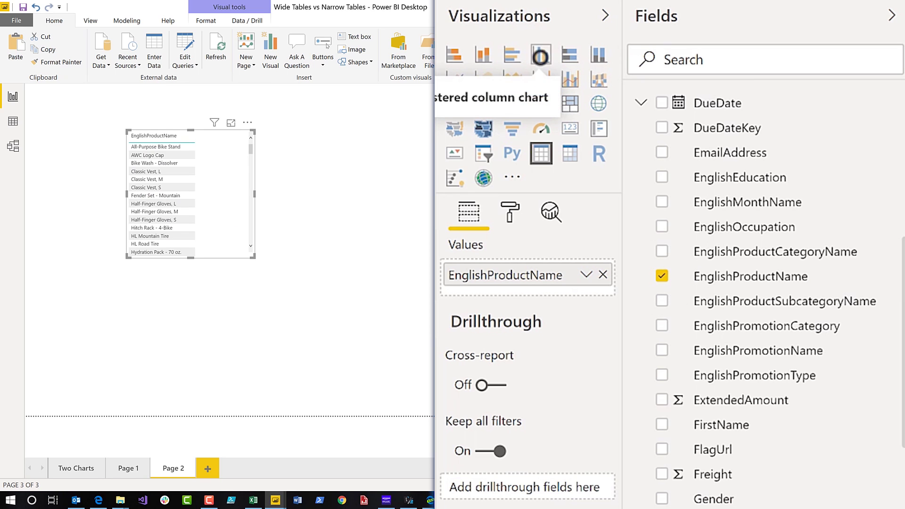
click(541, 55)
Plot SalesAmount as the chart values, widen and heighten the chart, then return to the model diagram.
drag(251, 257, 430, 300)
scroll(764, 486, down, 10)
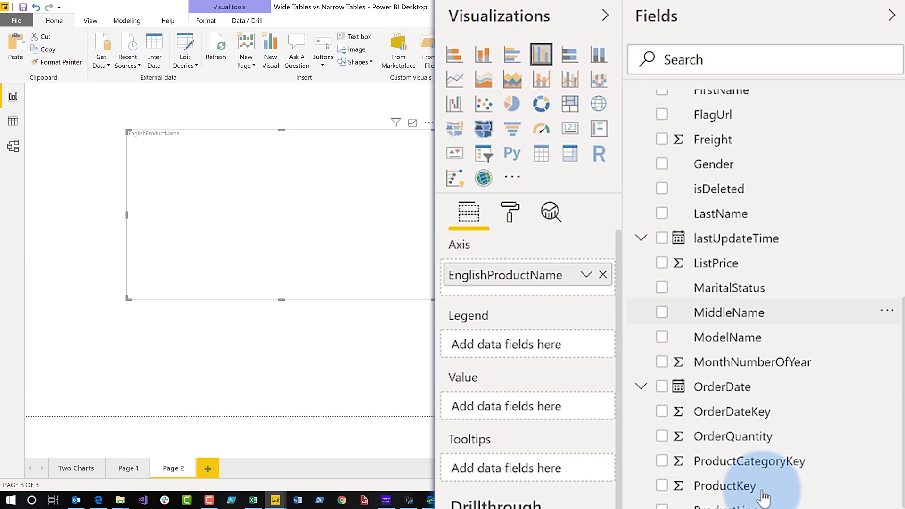
click(662, 480)
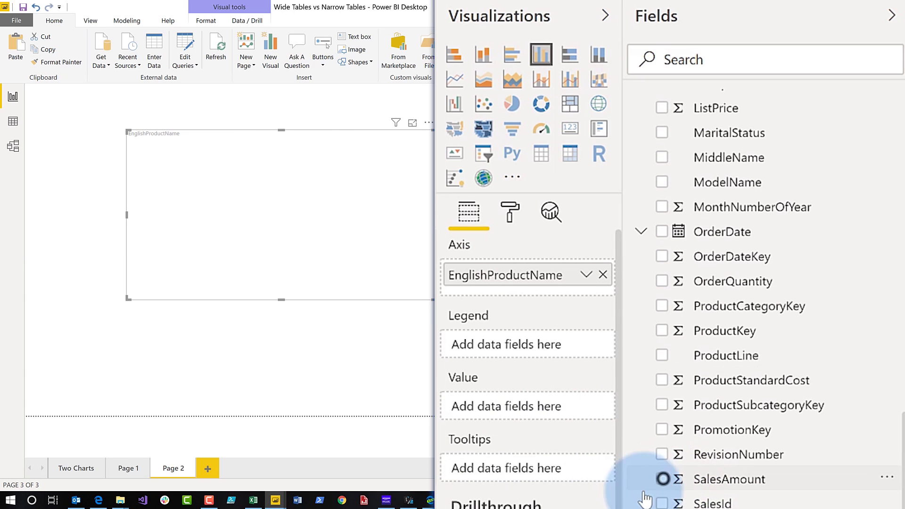
drag(433, 304, 433, 360)
click(414, 386)
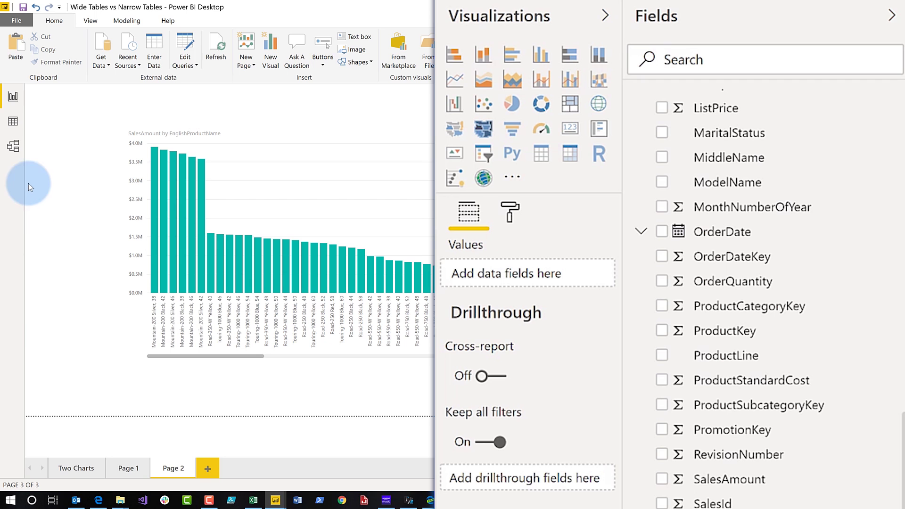
click(20, 142)
click(251, 468)
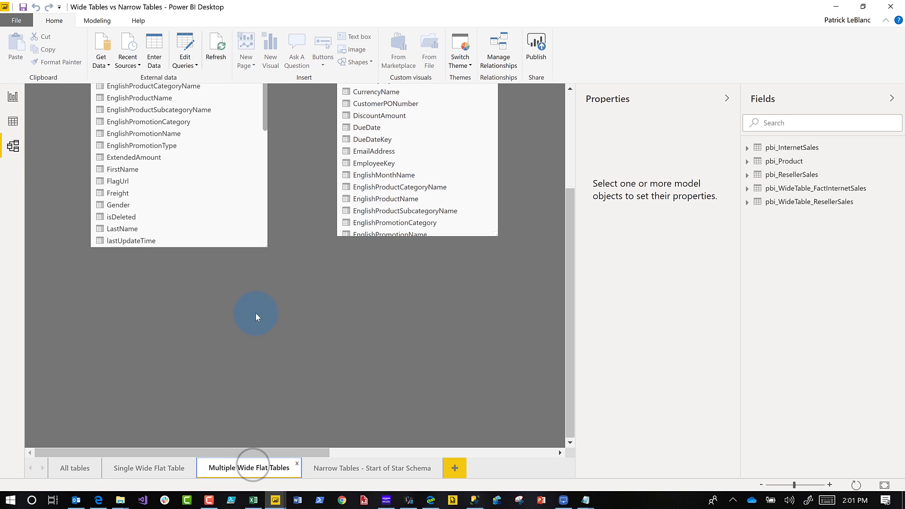
scroll(419, 312, up, 3)
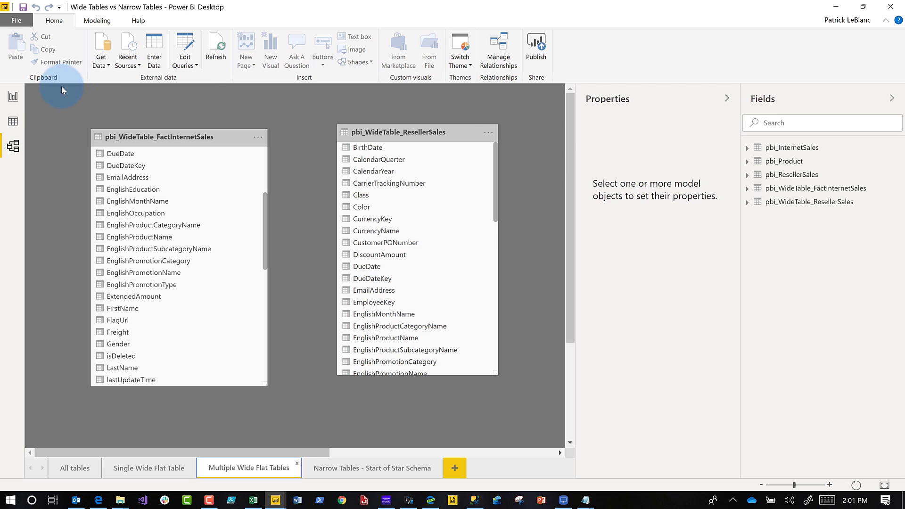
click(13, 97)
click(372, 175)
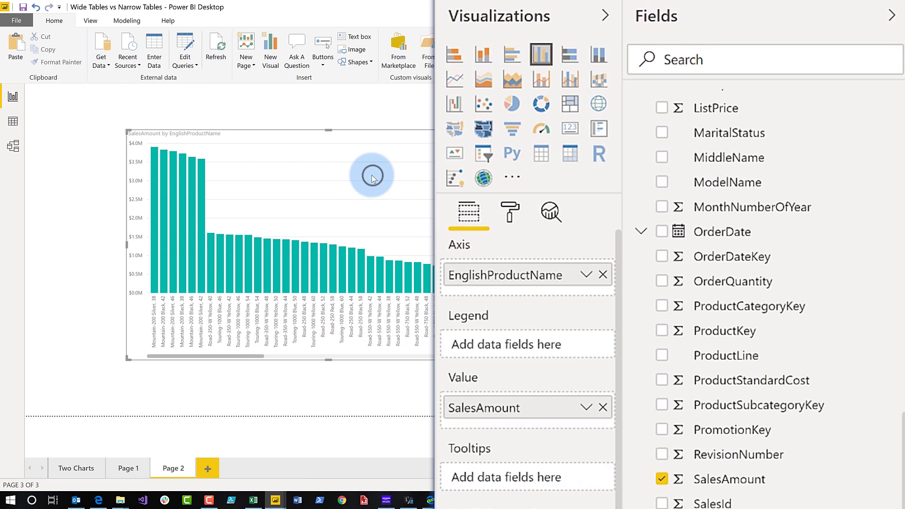
Add pbi_WideTable_ResellerSales SalesAmount to the Value well beside the internet SalesAmount.
scroll(670, 282, up, 12)
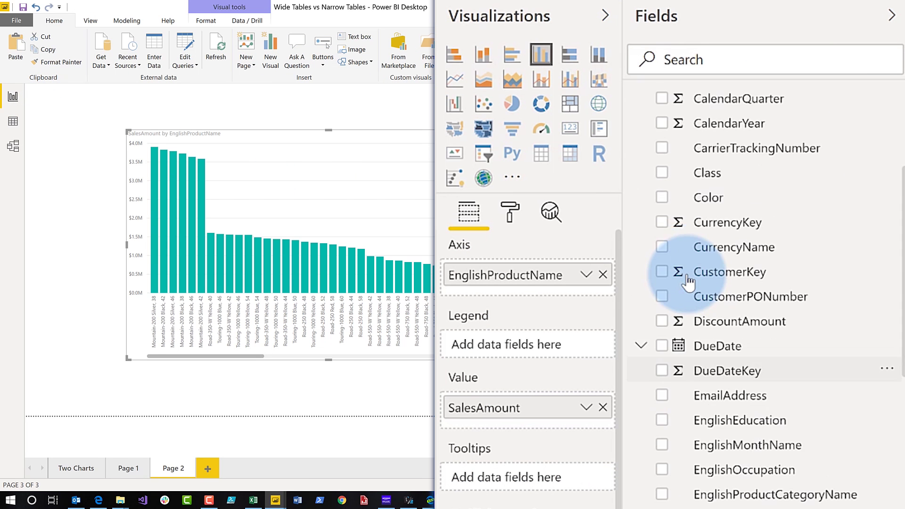
click(633, 191)
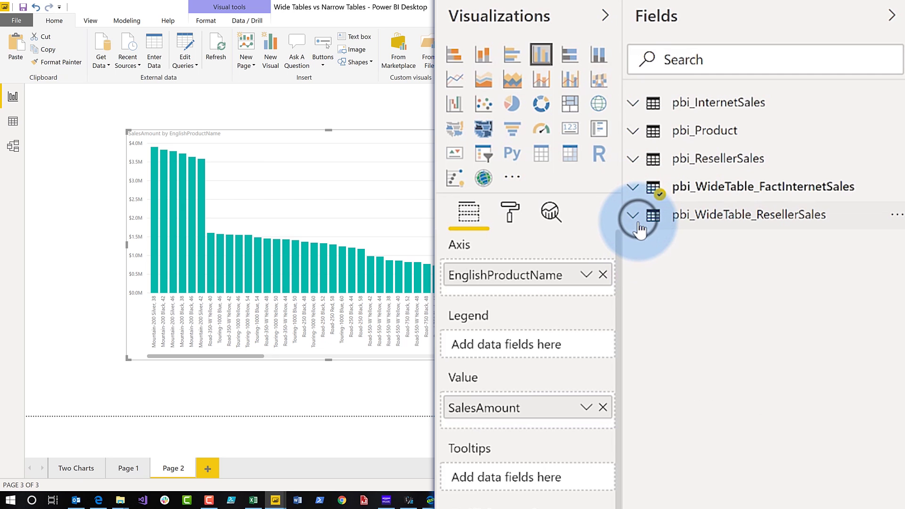
click(635, 216)
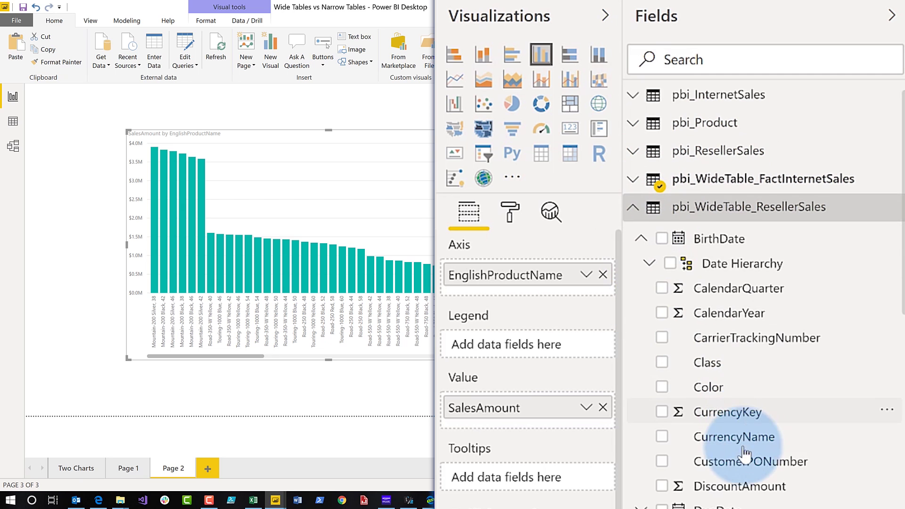
scroll(745, 462, down, 6)
scroll(726, 500, down, 10)
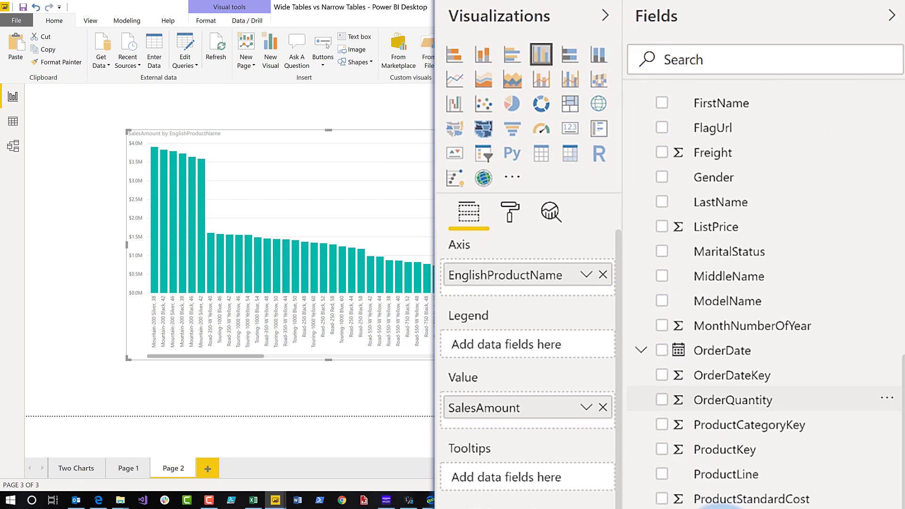
click(662, 504)
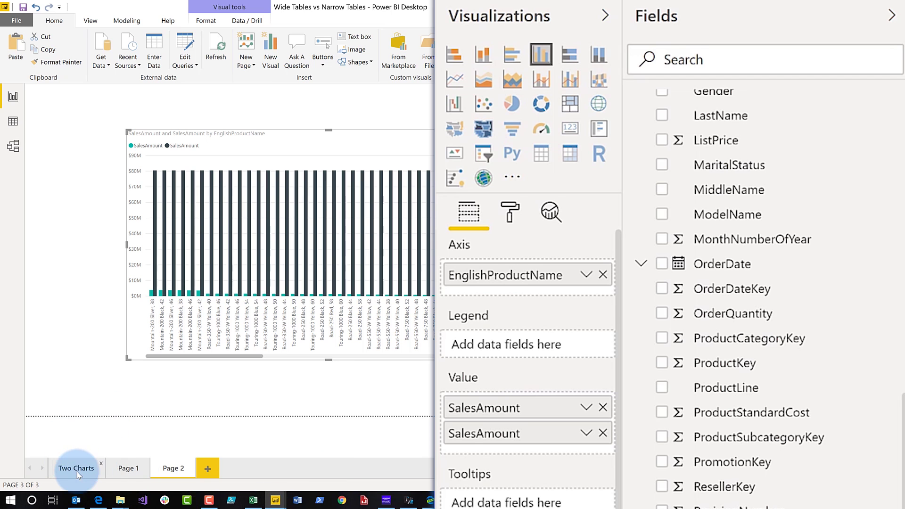
Shift the lower bar chart on the Two Charts page, then revisit Page 2 and the model diagram.
click(78, 472)
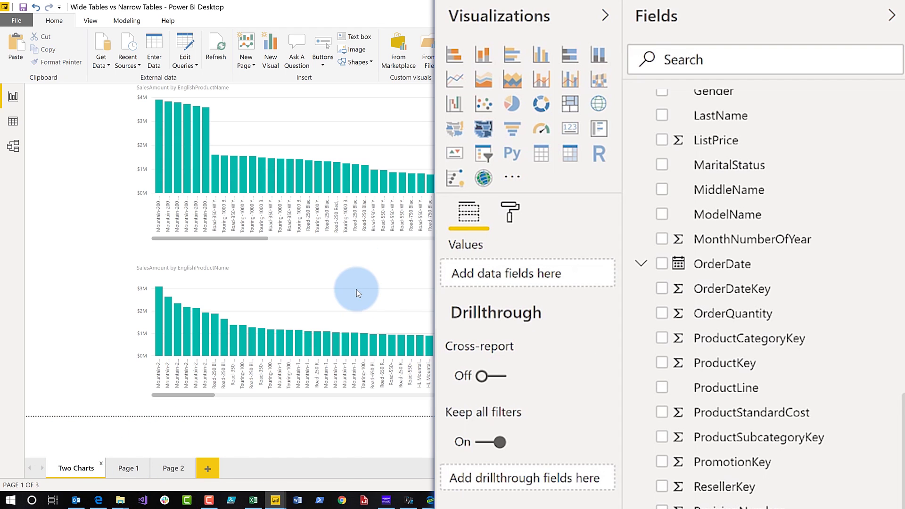
mouse_move(346, 330)
mouse_down()
mouse_move(346, 196)
mouse_move(332, 325)
mouse_up()
click(169, 468)
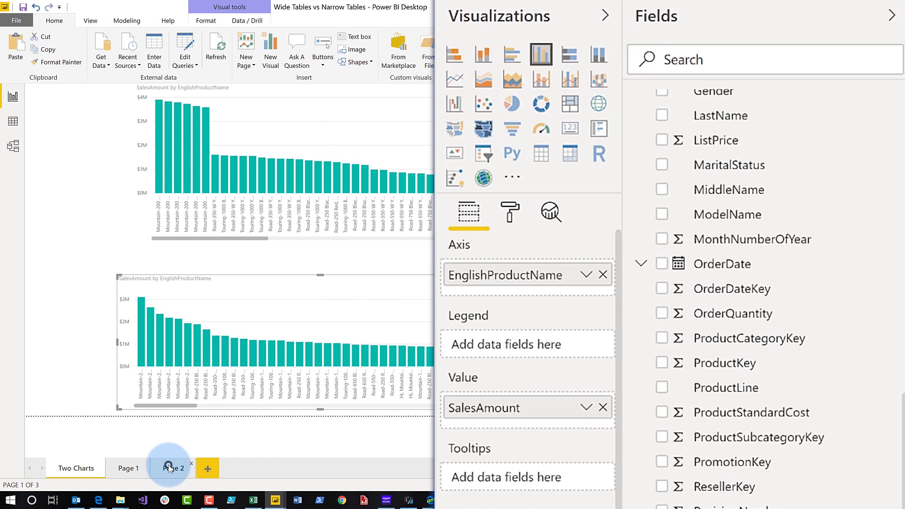
click(13, 147)
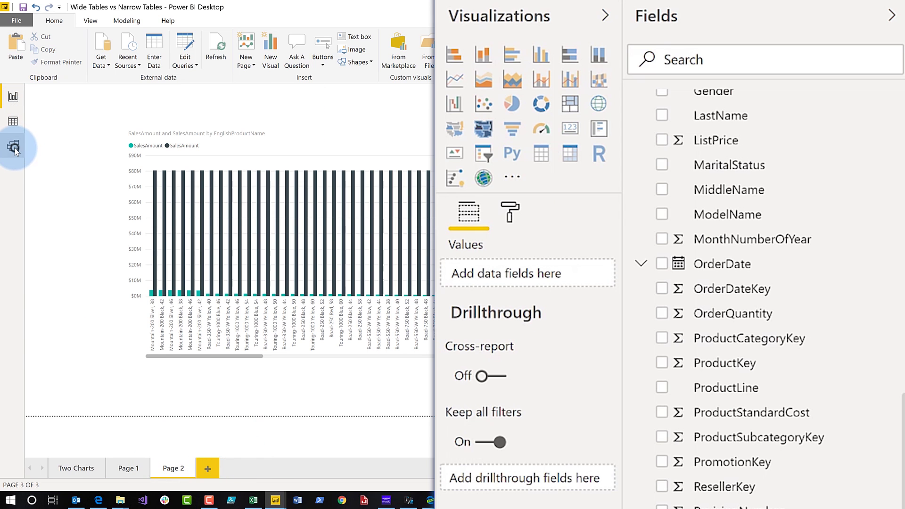
Link ProductKey from pbi_WideTable_ResellerSales to pbi_WideTable_FactInternetSales as a many-to-many relationship.
scroll(403, 303, down, 3)
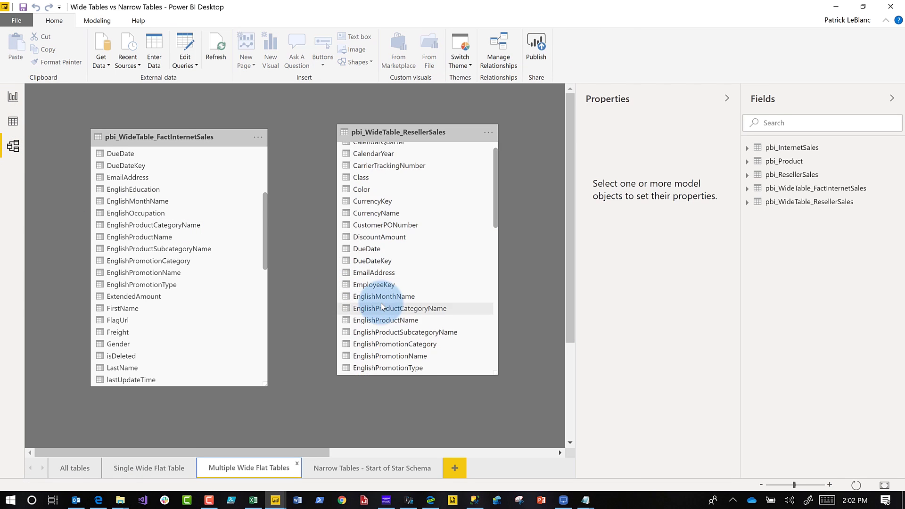
scroll(187, 293, down, 5)
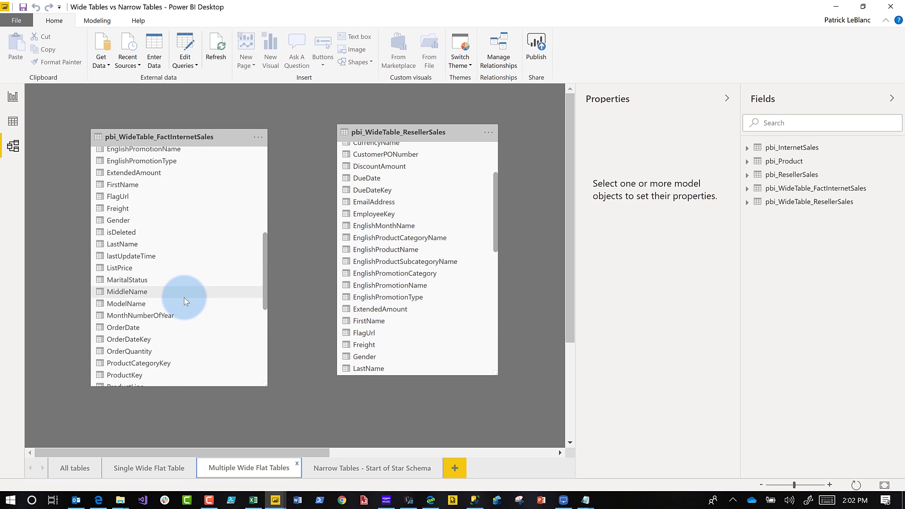
scroll(396, 316, down, 10)
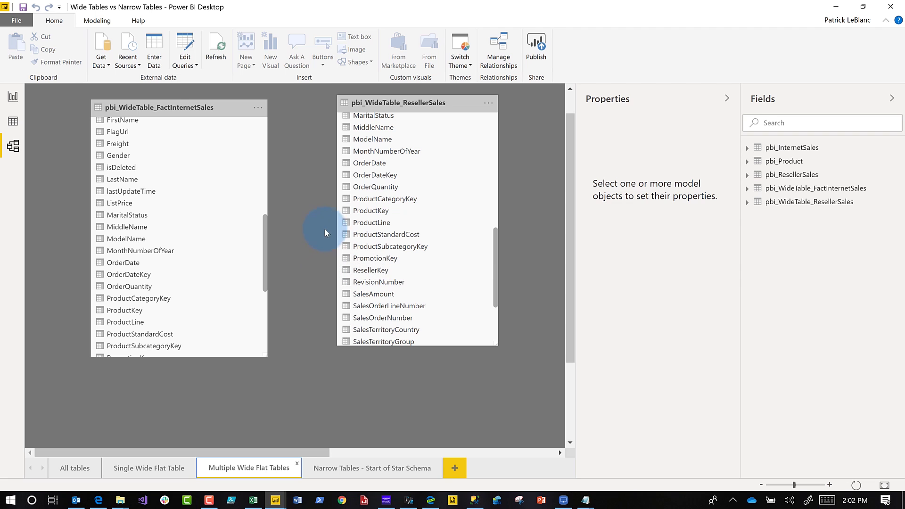
drag(372, 218, 129, 313)
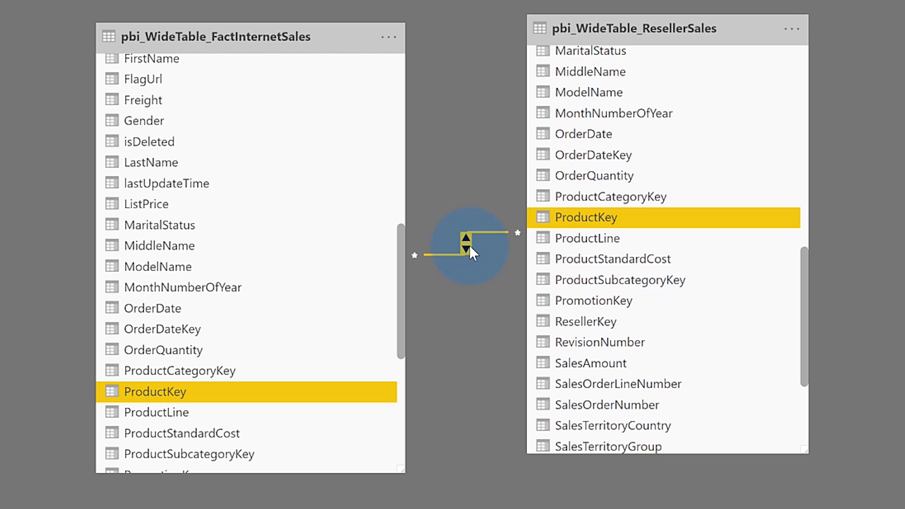
scroll(122, 330, down, 5)
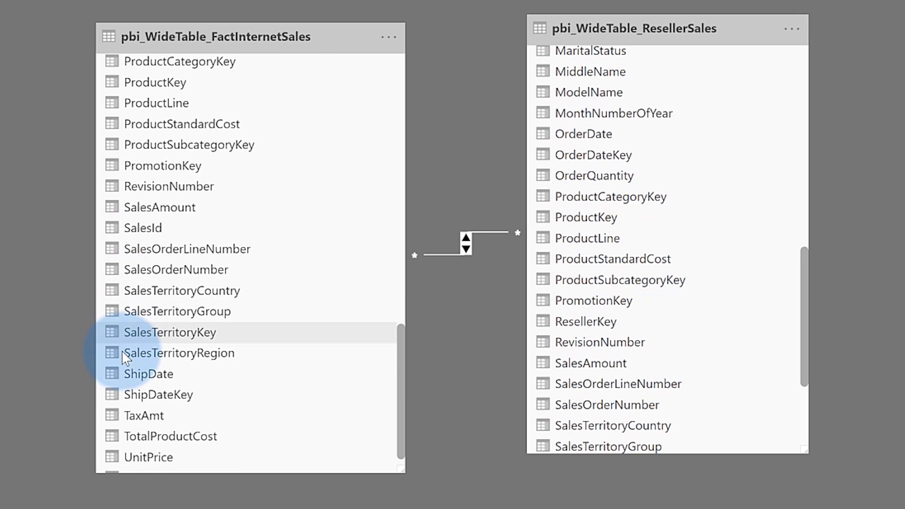
scroll(648, 315, down, 3)
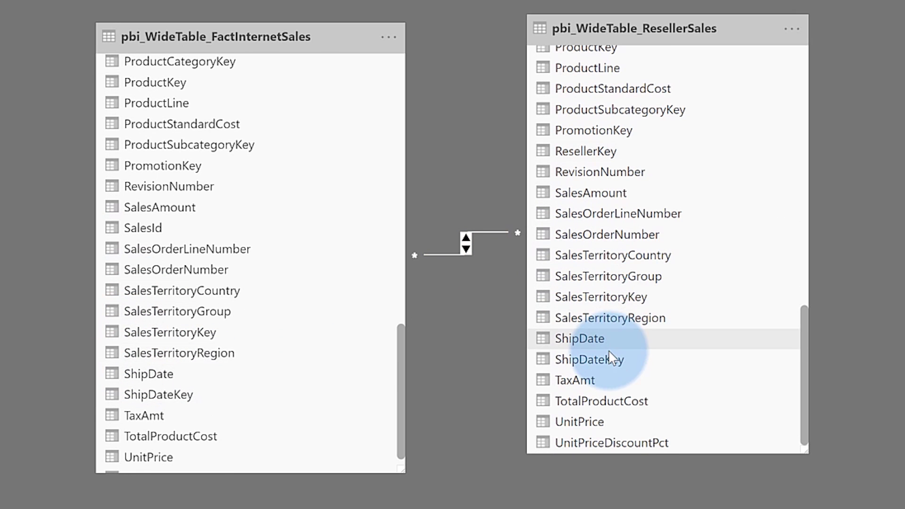
Link SalesTerritoryKey between the wide tables and confirm the inactive many-to-many relationship.
drag(612, 299, 185, 332)
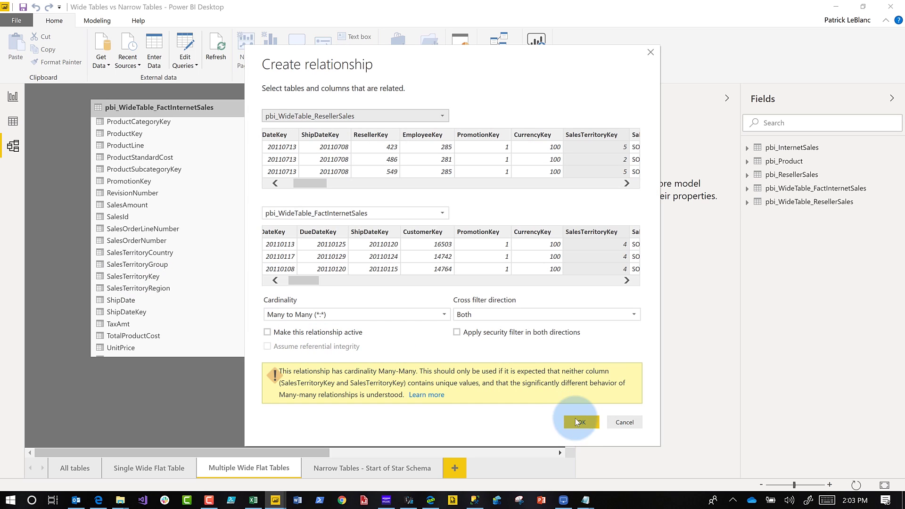
click(582, 423)
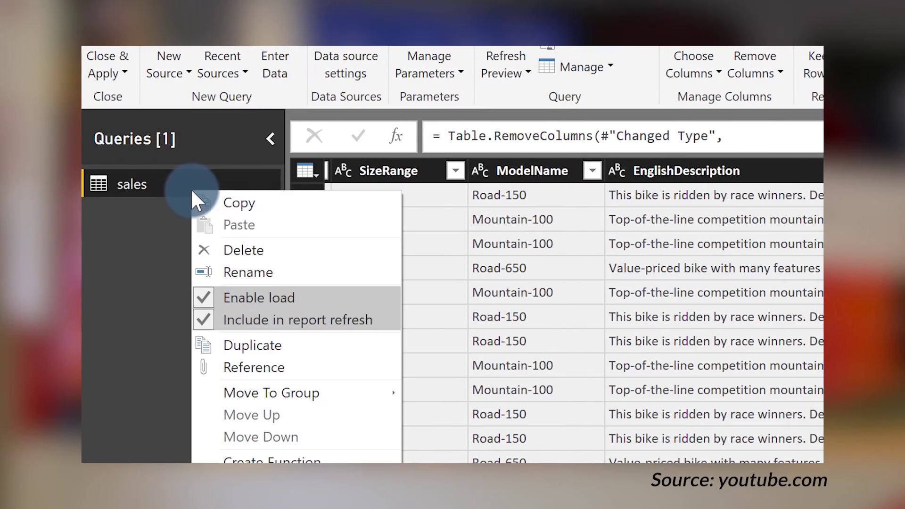
Duplicate the sales query twice into sales (2) and sales (3), then select the original's name.
click(282, 344)
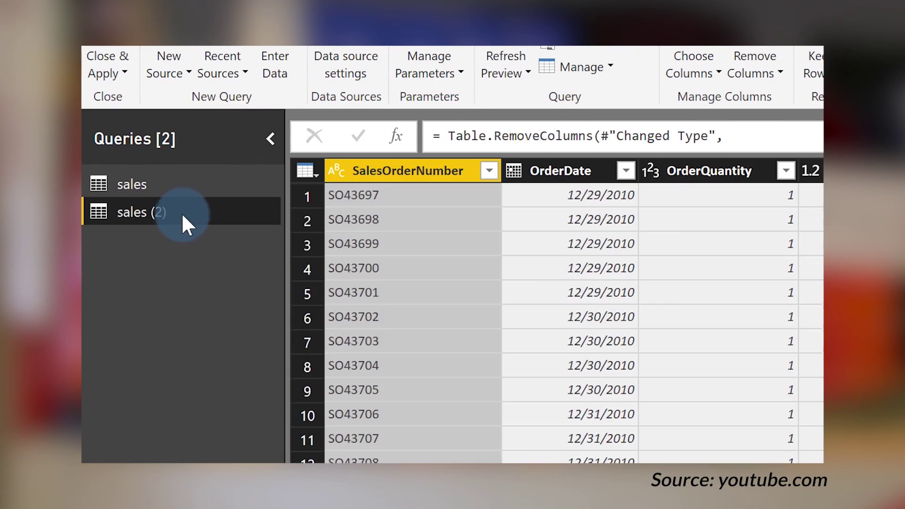
right_click(177, 207)
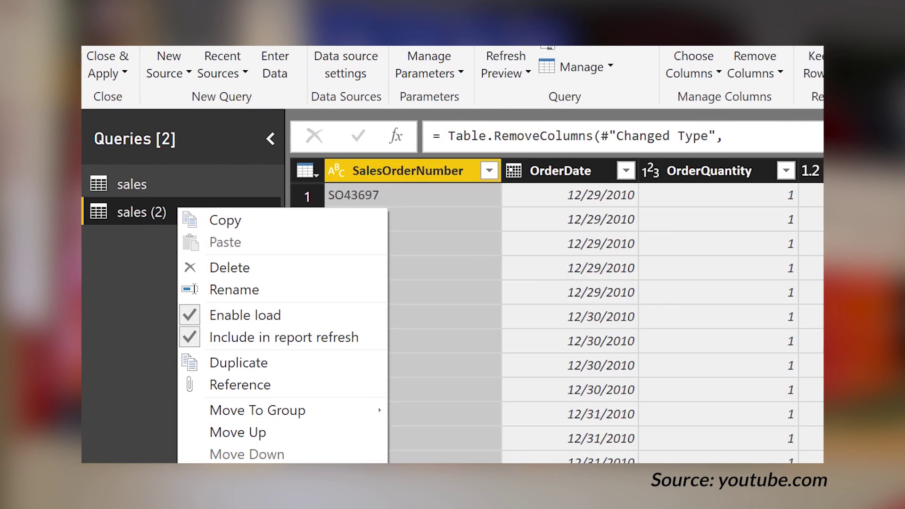
click(265, 362)
click(147, 183)
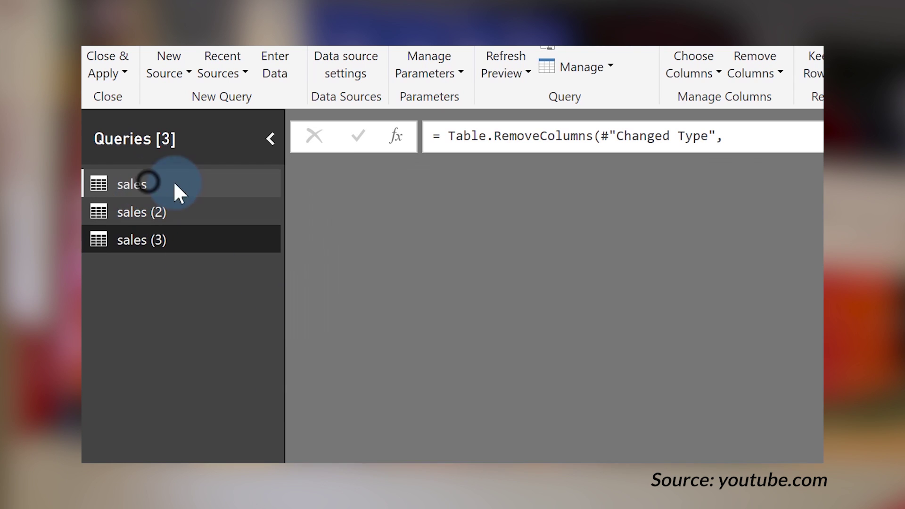
key(ctrl+a)
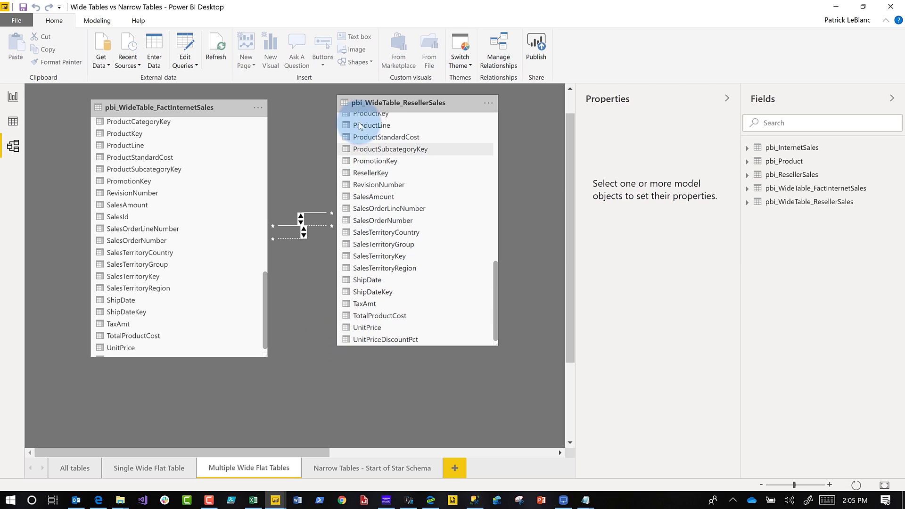
Align the wide tables, then in Narrow Tables - Start of Star Schema place pbi_InternetSales and pbi_ResellerSales below pbi_Product.
drag(384, 106, 402, 117)
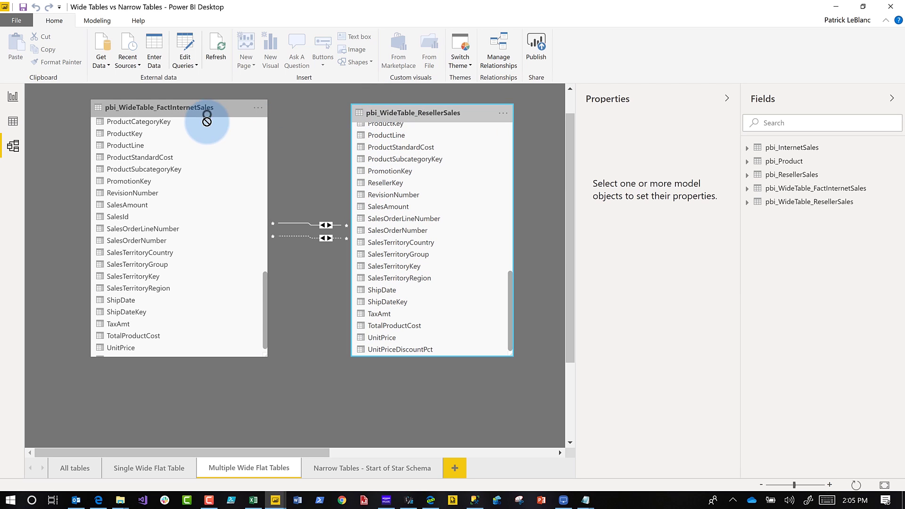
drag(202, 115, 203, 123)
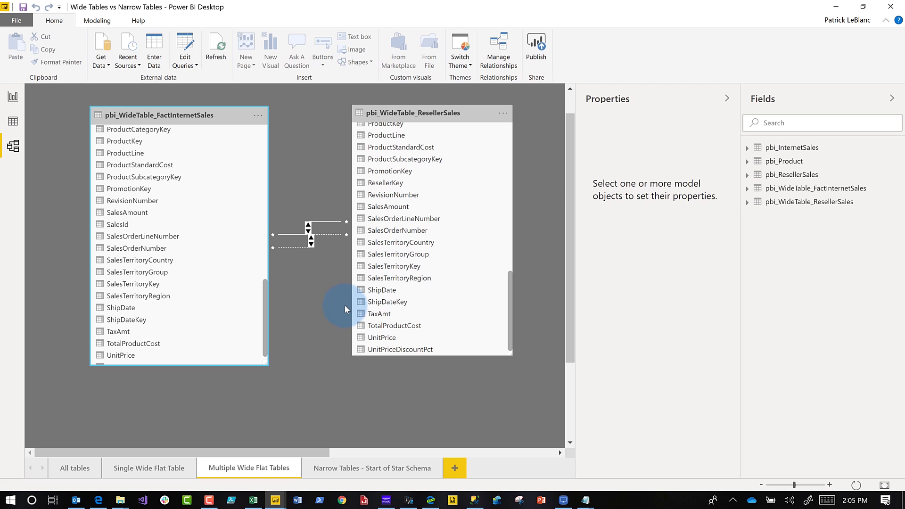
click(363, 472)
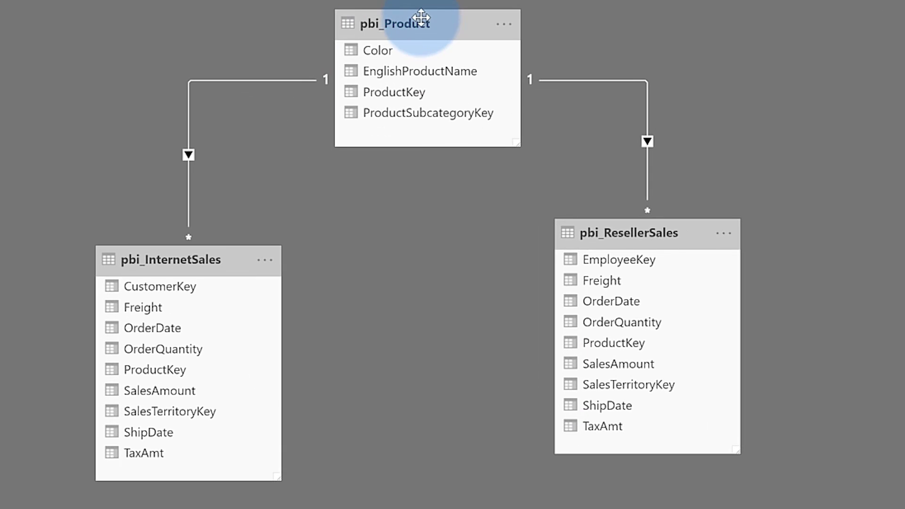
click(265, 122)
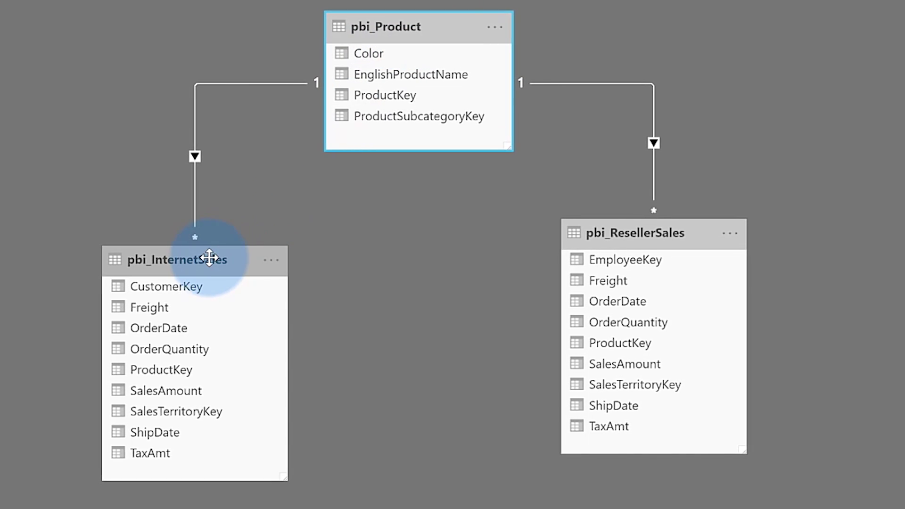
drag(210, 259, 223, 224)
drag(613, 230, 619, 211)
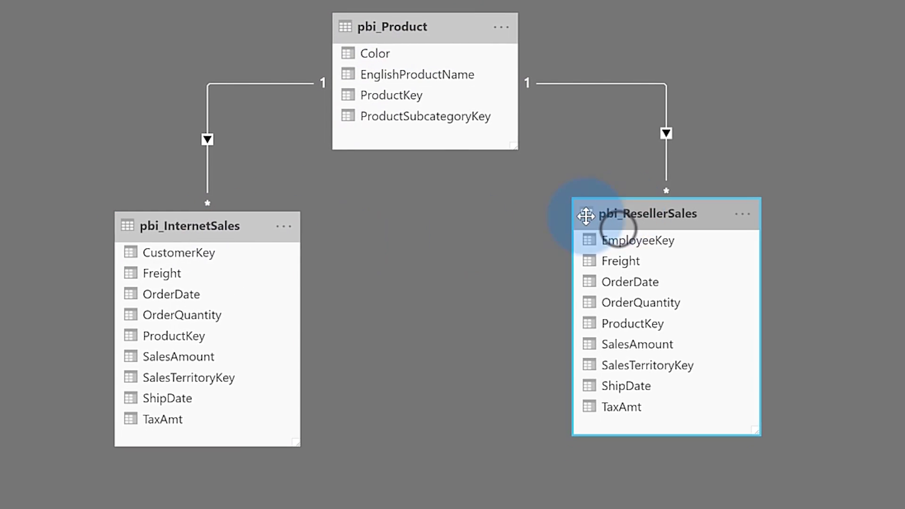
click(216, 227)
drag(217, 220, 218, 210)
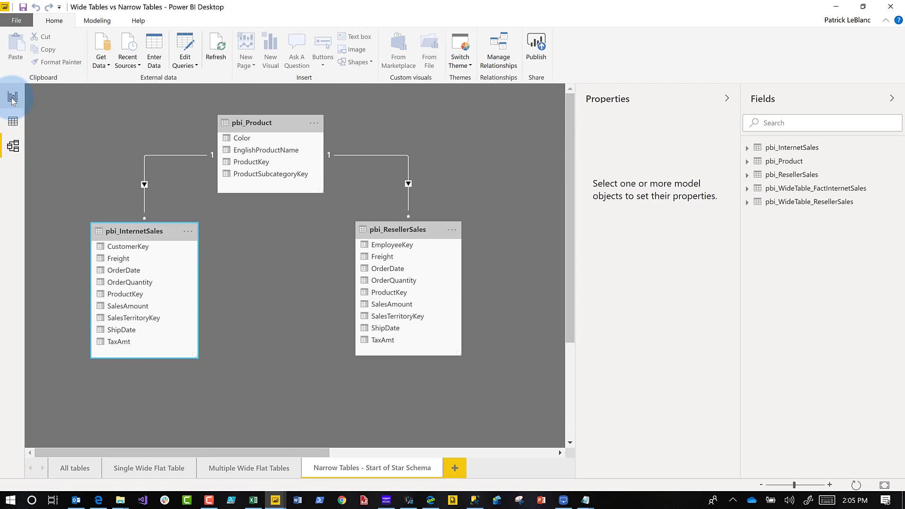
Add Page 3 with a clustered column chart of pbi_Product's EnglishProductName.
click(12, 97)
click(208, 467)
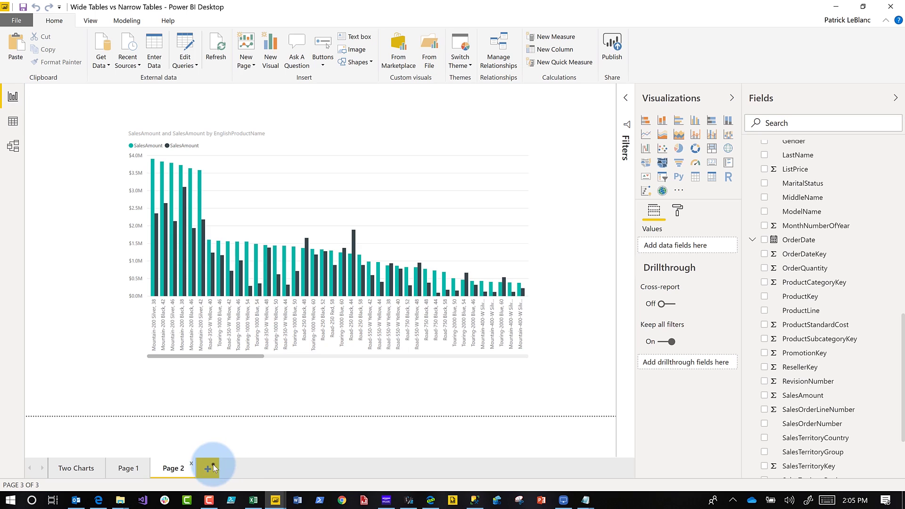
scroll(801, 208, up, 10)
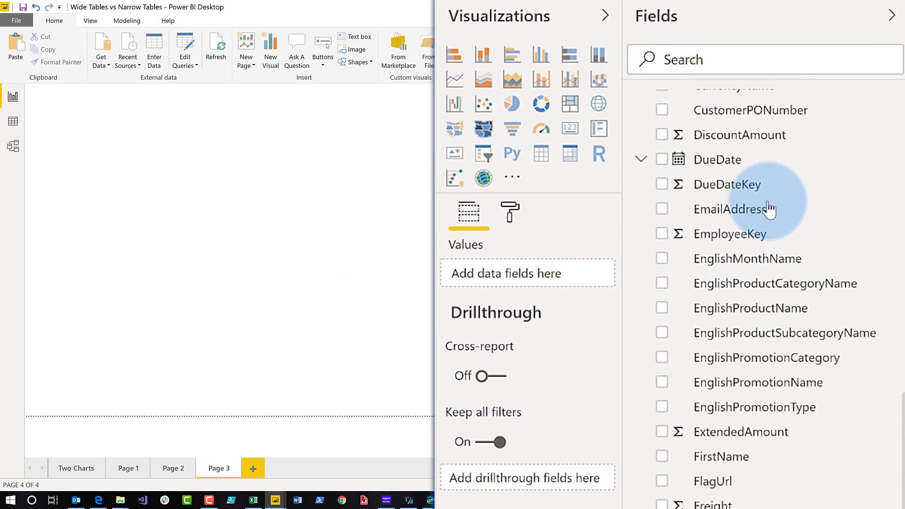
click(649, 132)
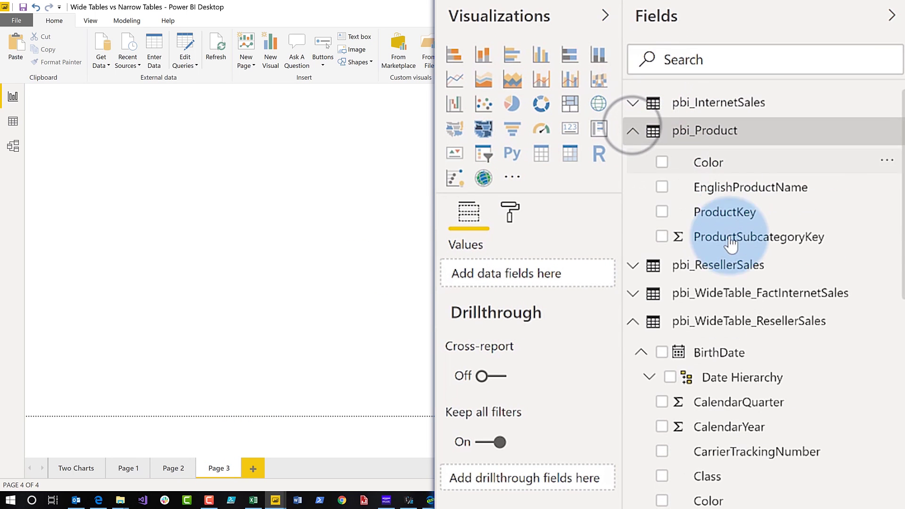
click(662, 186)
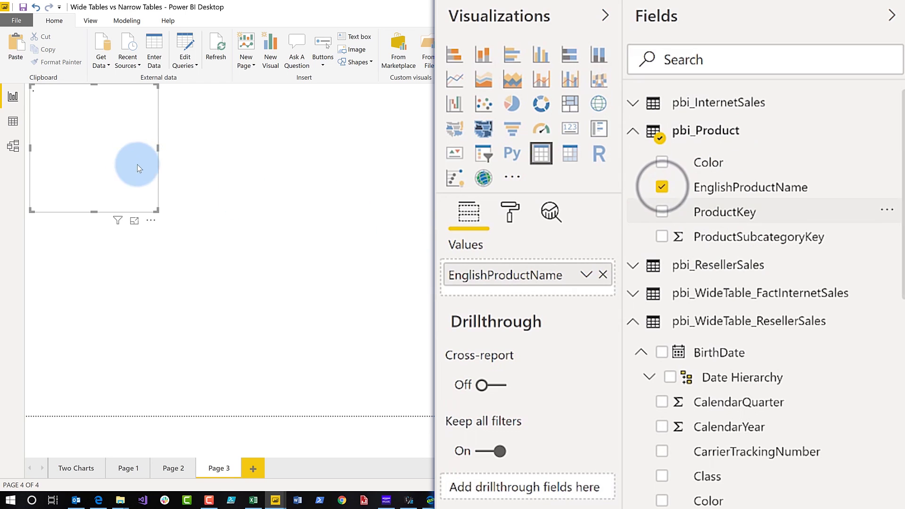
drag(128, 161, 292, 217)
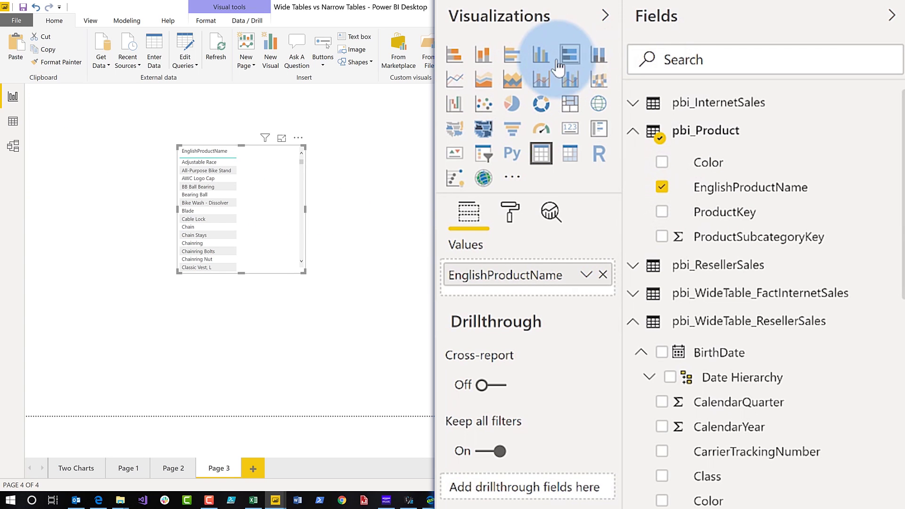
click(541, 55)
Plot SalesAmount from pbi_InternetSales and pbi_ResellerSales as two series and enlarge the chart.
click(631, 132)
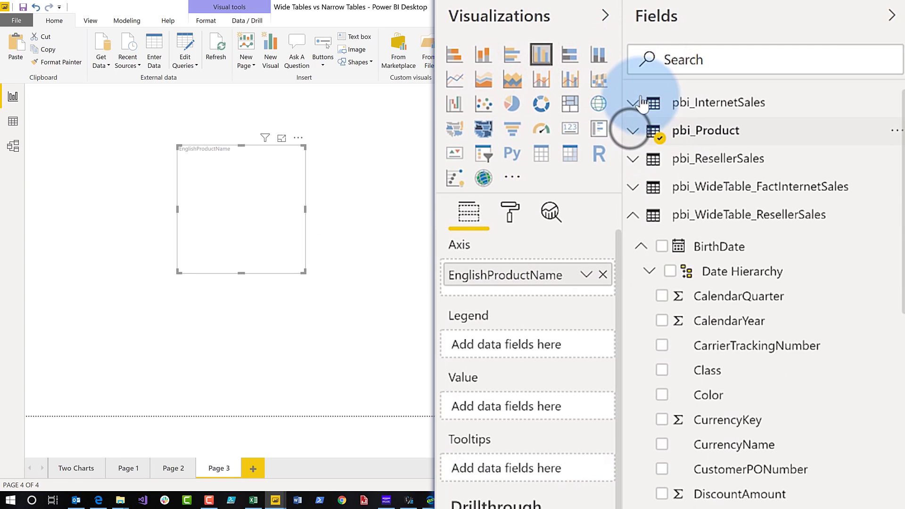
click(633, 103)
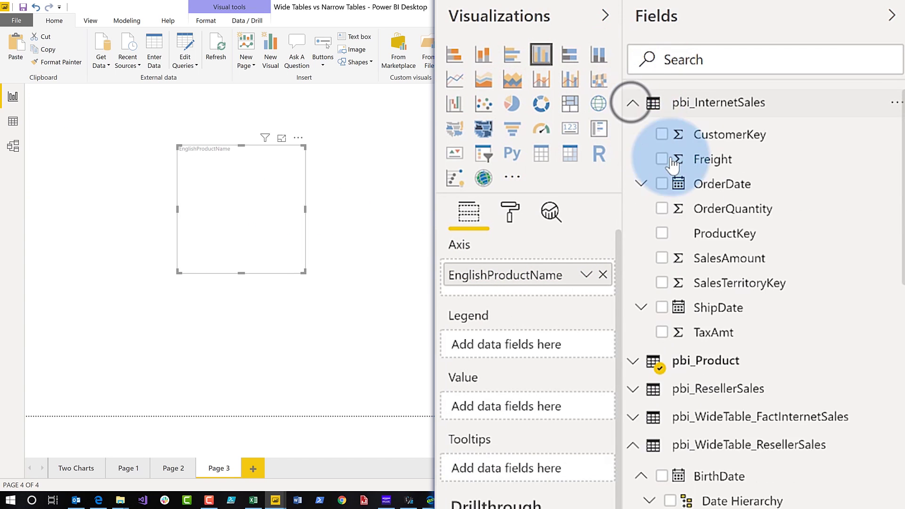
click(661, 258)
click(633, 102)
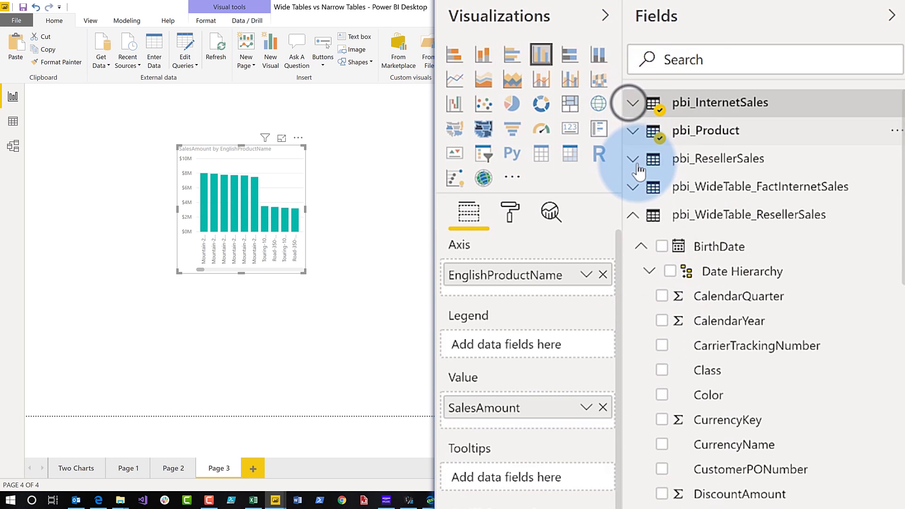
click(635, 161)
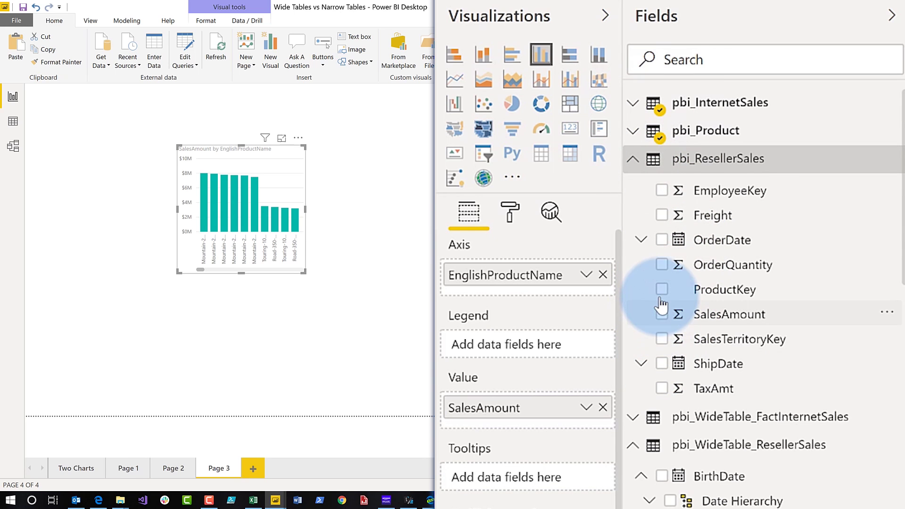
click(662, 315)
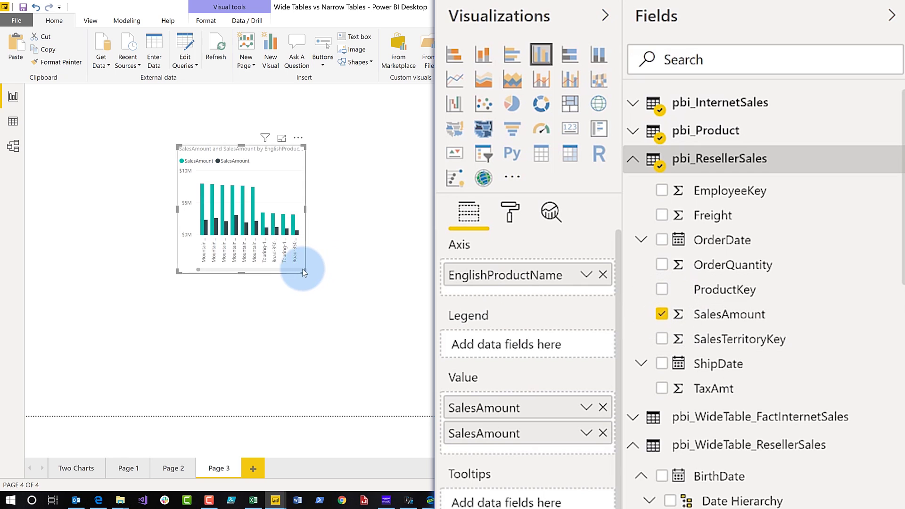
drag(334, 290, 434, 343)
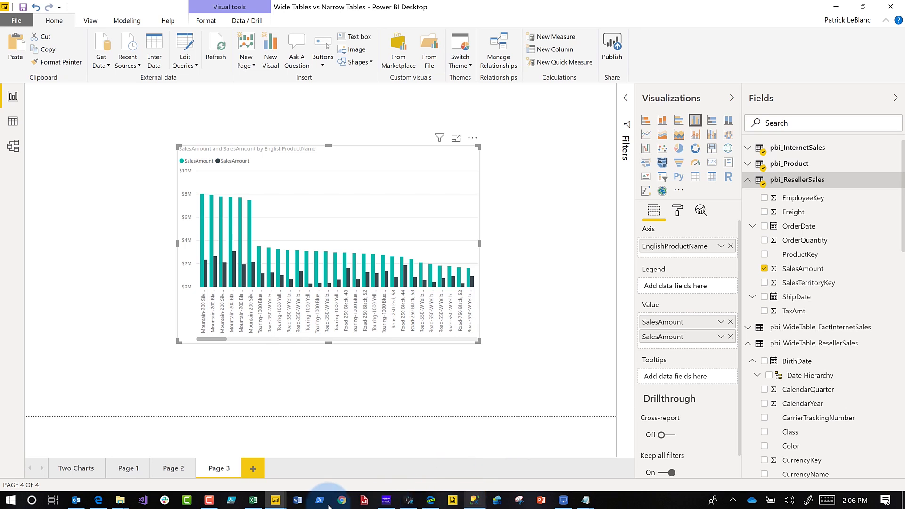
Switch to the '7 - Visualization Next Level' window and inspect its star schema around InternetSales and ResellerSales.
click(272, 505)
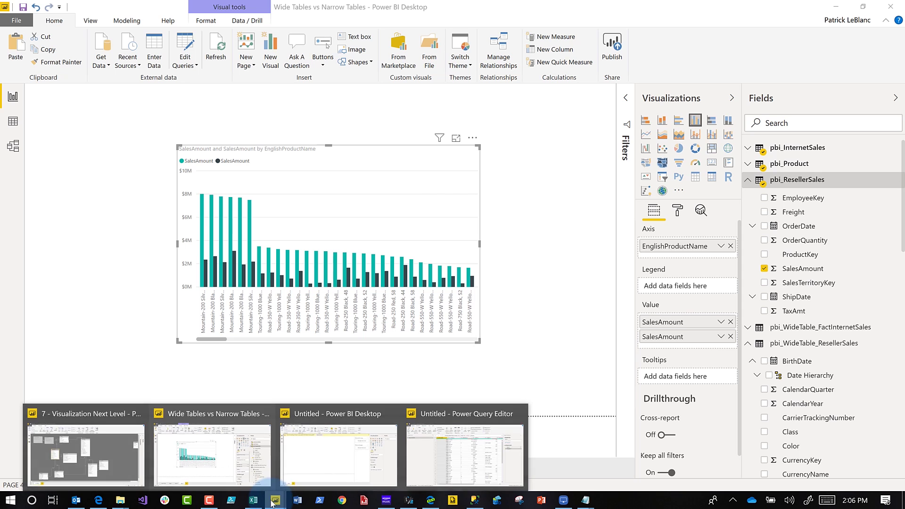
click(108, 450)
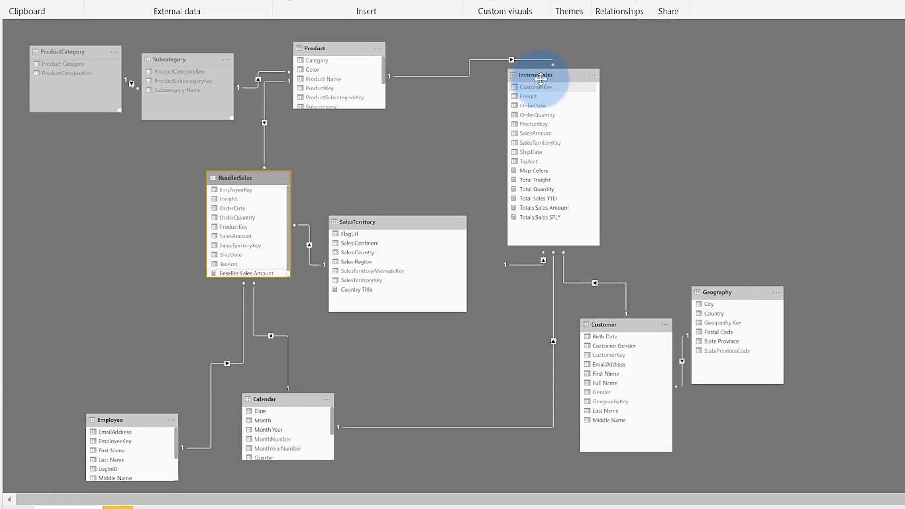
click(439, 127)
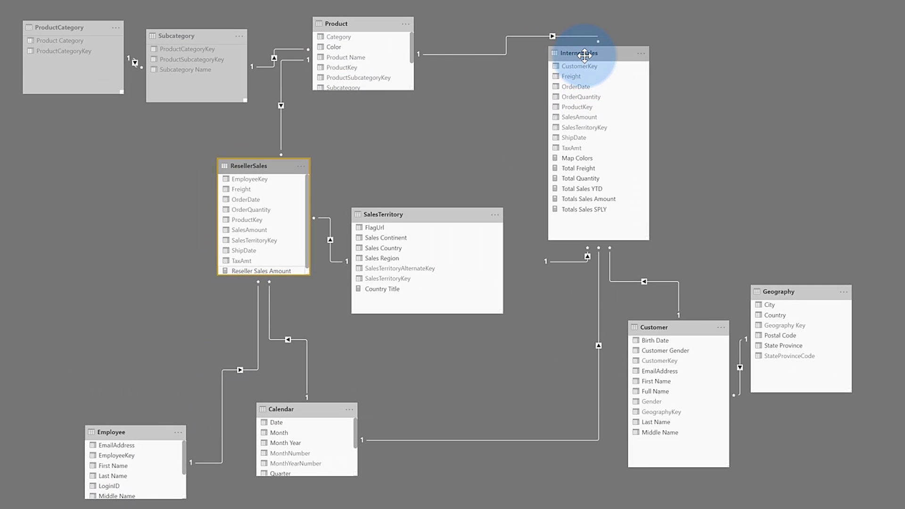
click(332, 157)
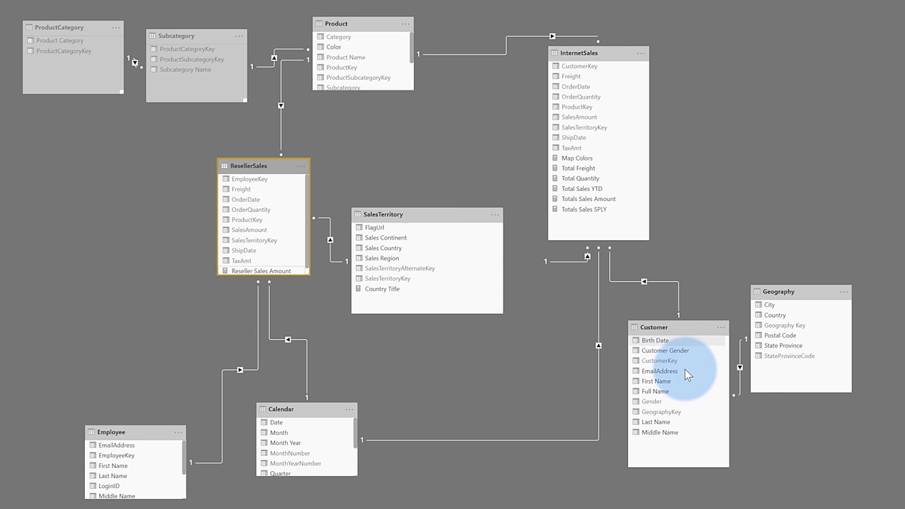
click(763, 326)
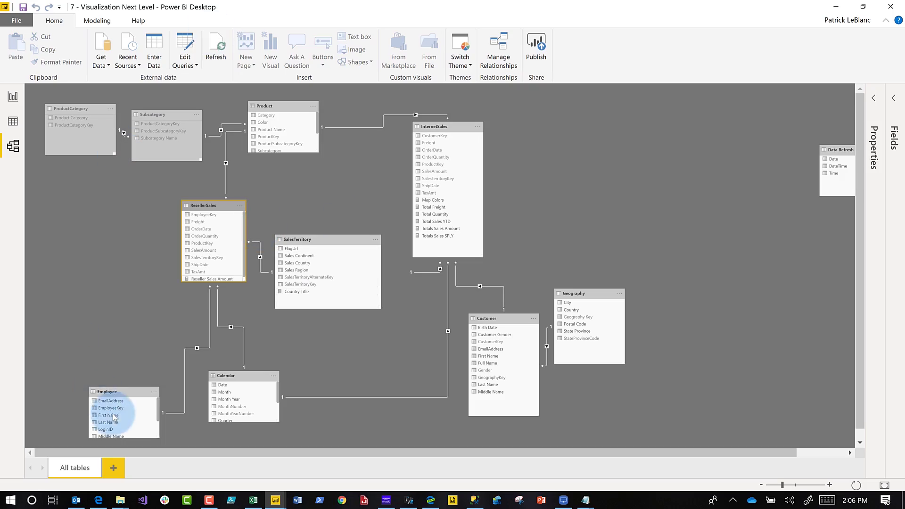
Build a new layout with InternetSales, its related tables, and Product's related Subcategory table.
click(119, 468)
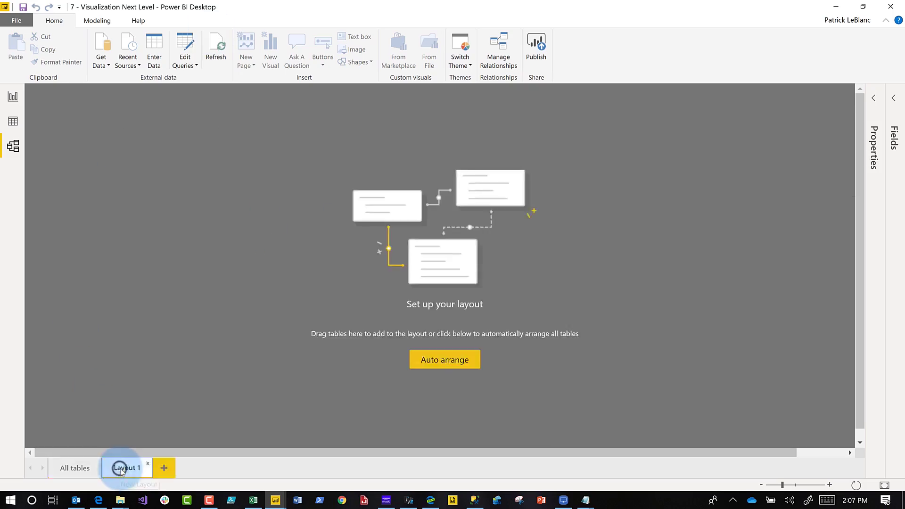
click(896, 101)
click(794, 253)
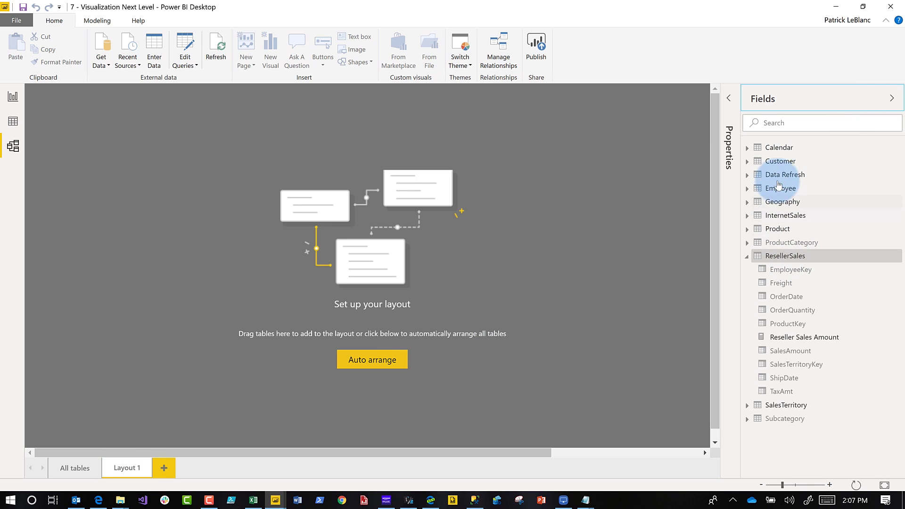
drag(332, 225, 331, 247)
drag(204, 183, 290, 173)
right_click(290, 173)
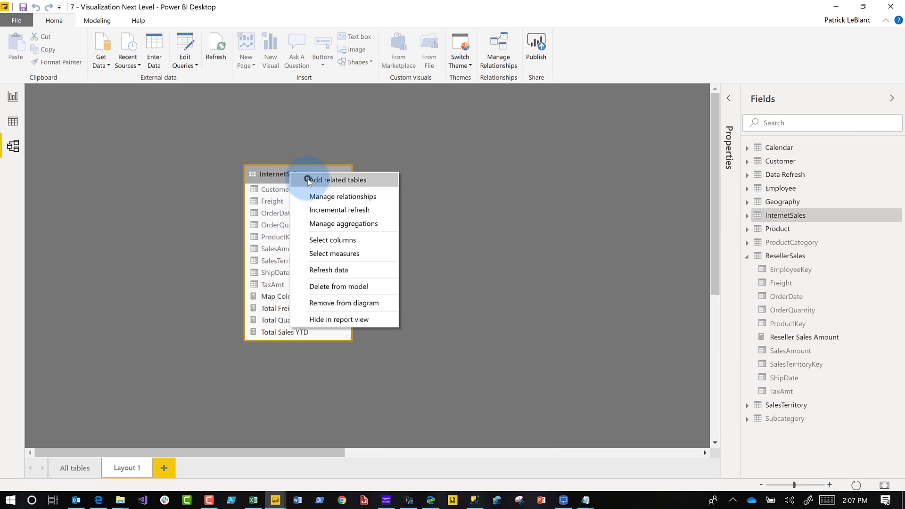
click(307, 180)
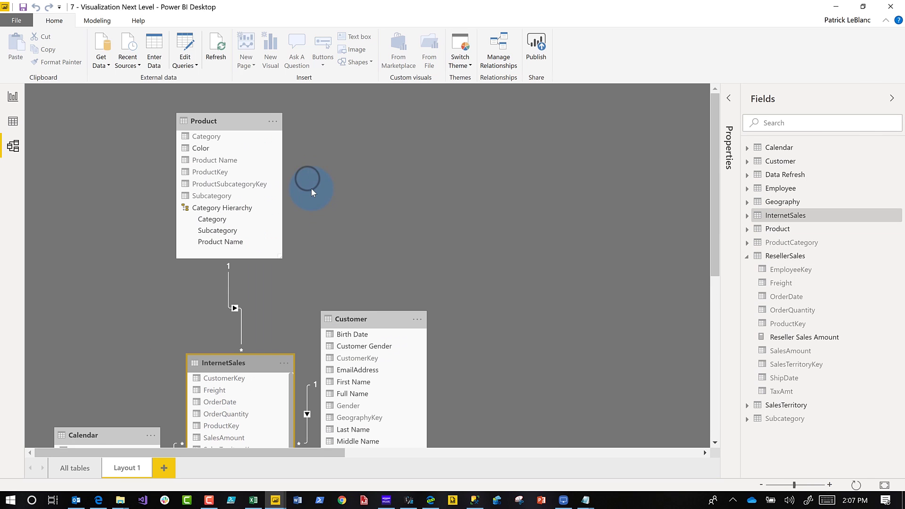
right_click(228, 124)
click(271, 133)
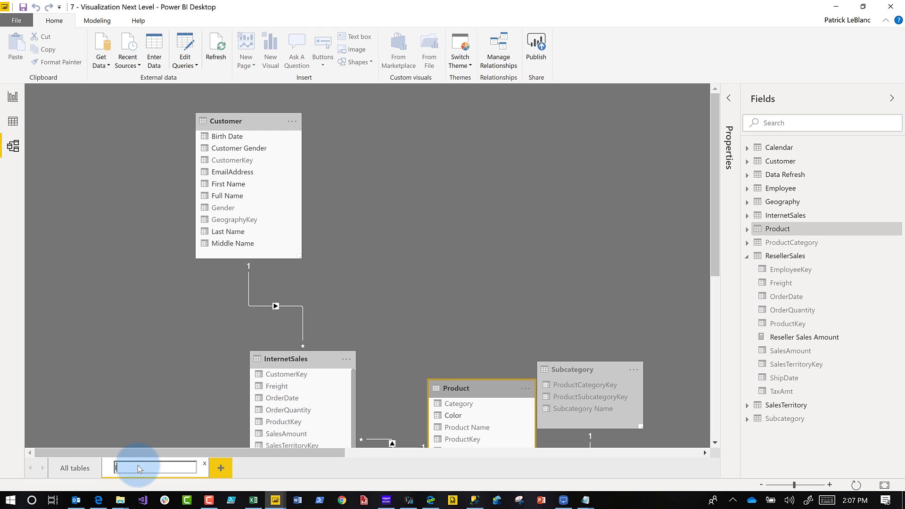
Add another layout with ResellerSales and its related Product, SalesTerritory and Calendar tables.
click(178, 469)
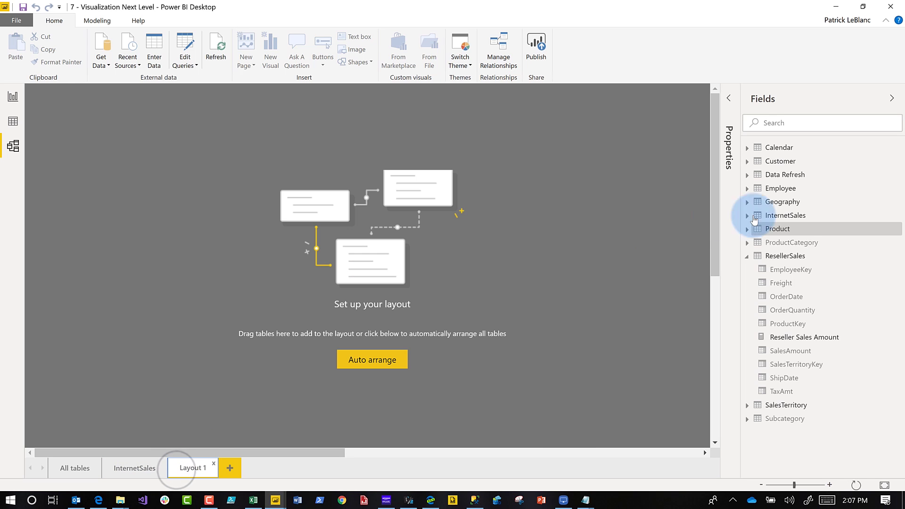
drag(434, 256, 433, 256)
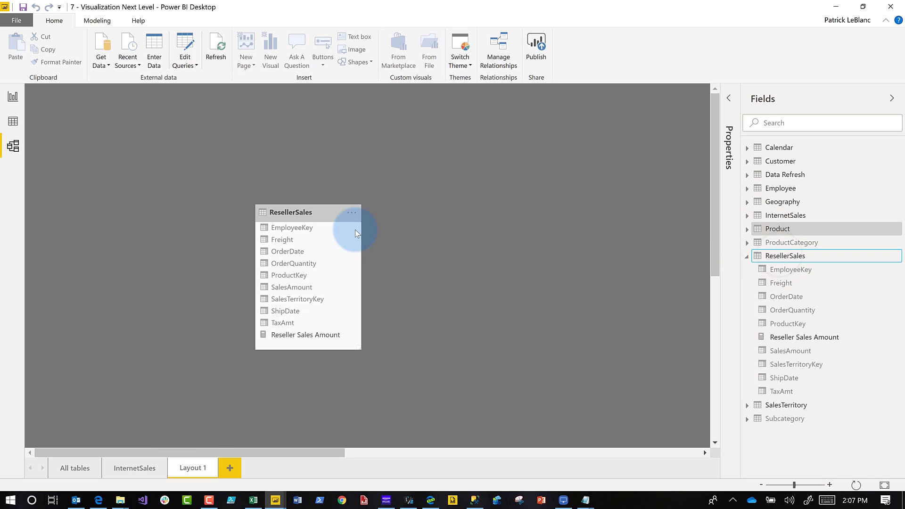
right_click(310, 216)
click(313, 220)
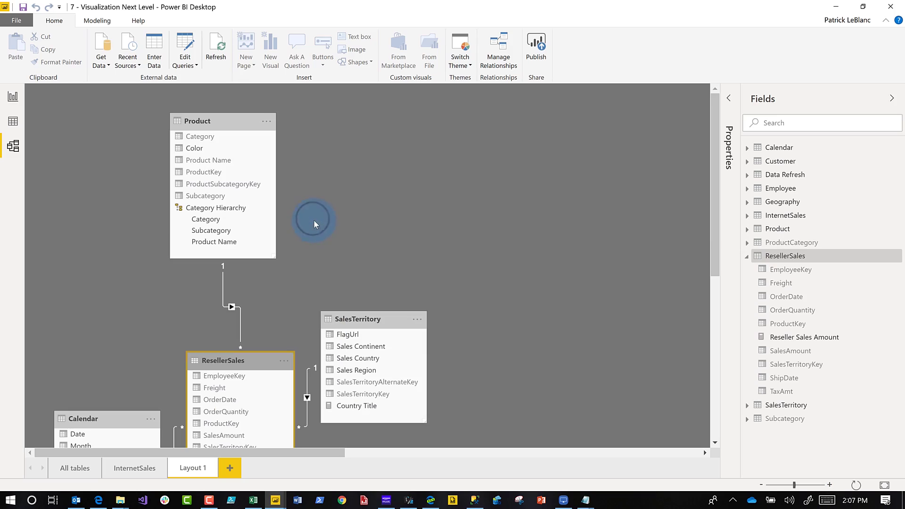